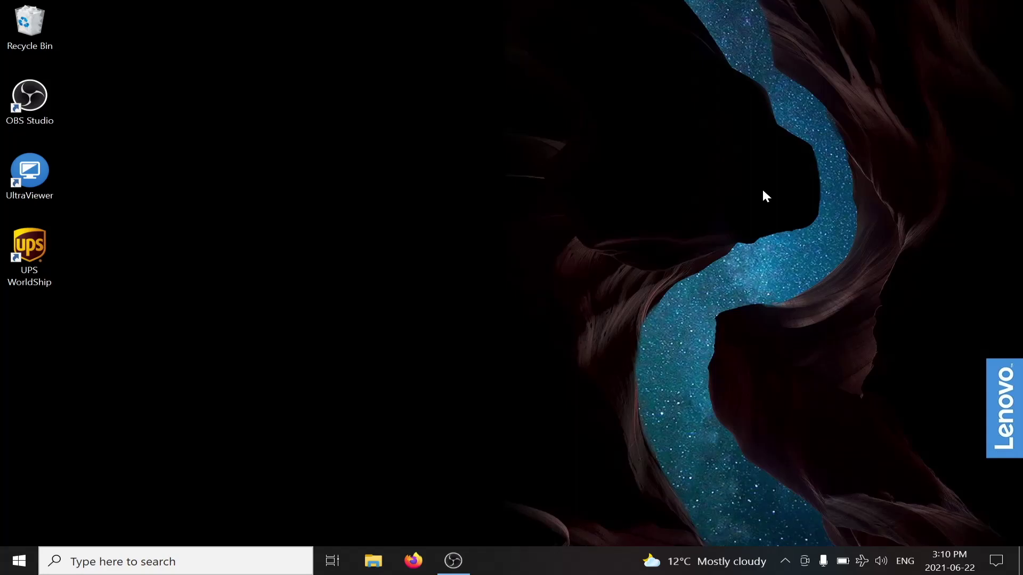
# Check the Wi-Fi list to confirm the computer is on mofimain, then close it
pyautogui.click(861, 561)
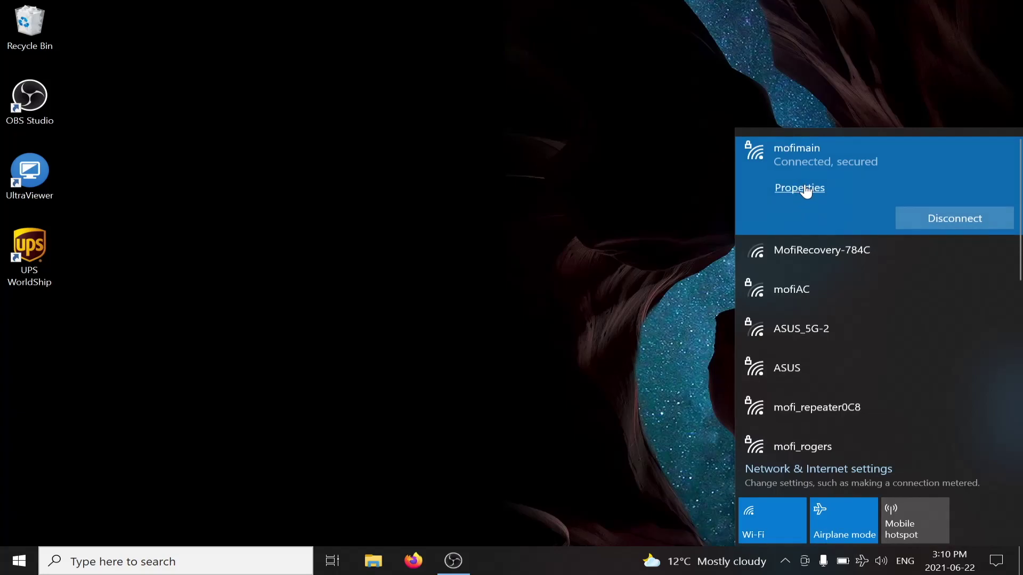
pyautogui.click(652, 168)
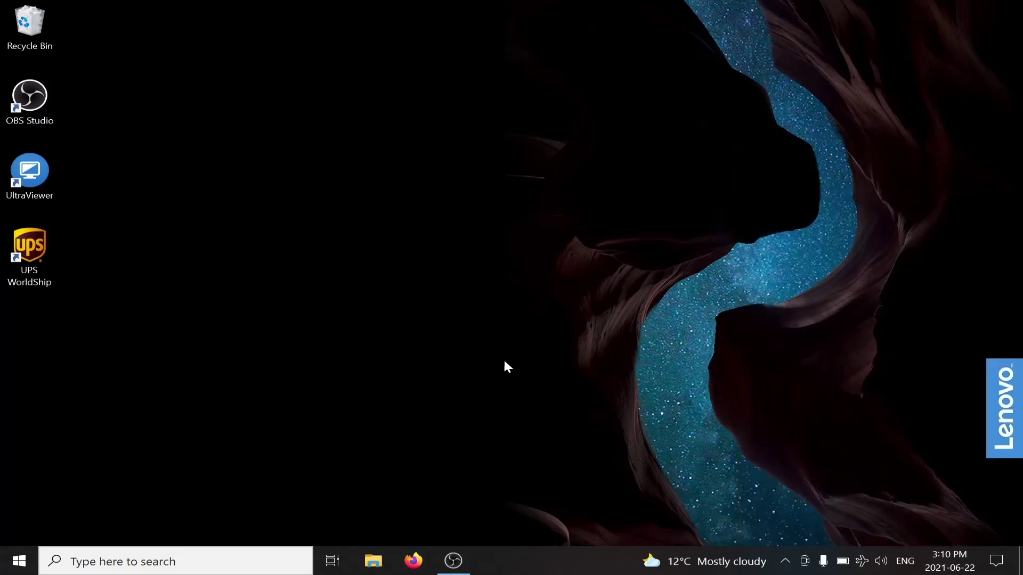
# Download mofi5500_5GXeLTE_Firmware1_0_6std.bin from mofinetwork.com's MOFI5500 support downloads page
pyautogui.click(414, 560)
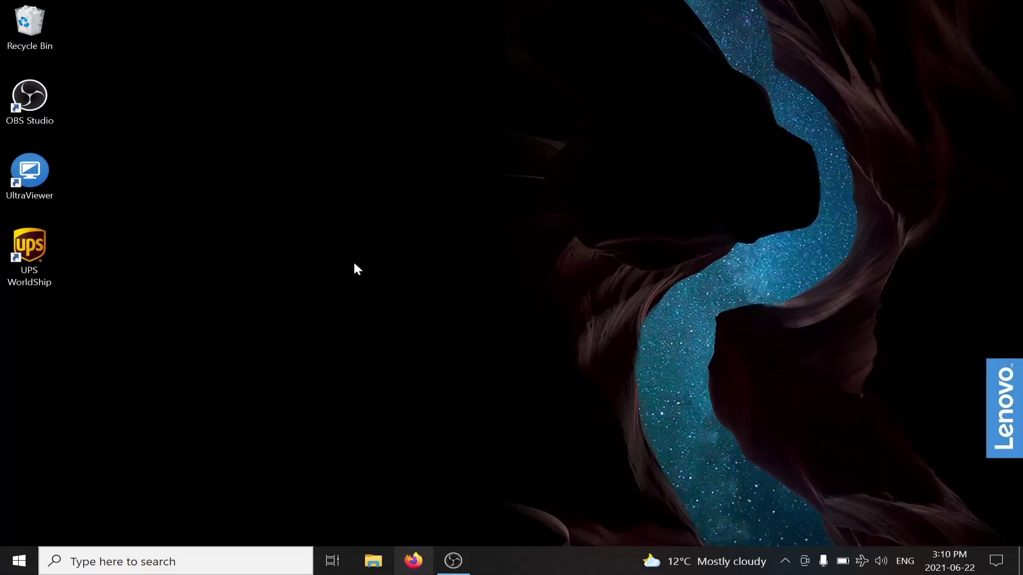
pyautogui.write('mofin')
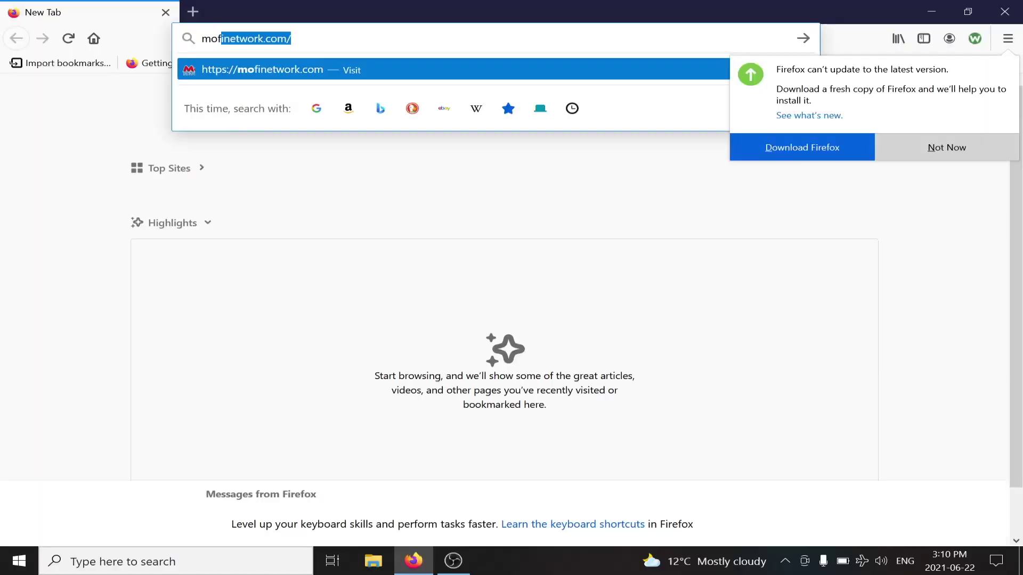
pyautogui.write('etwork.com')
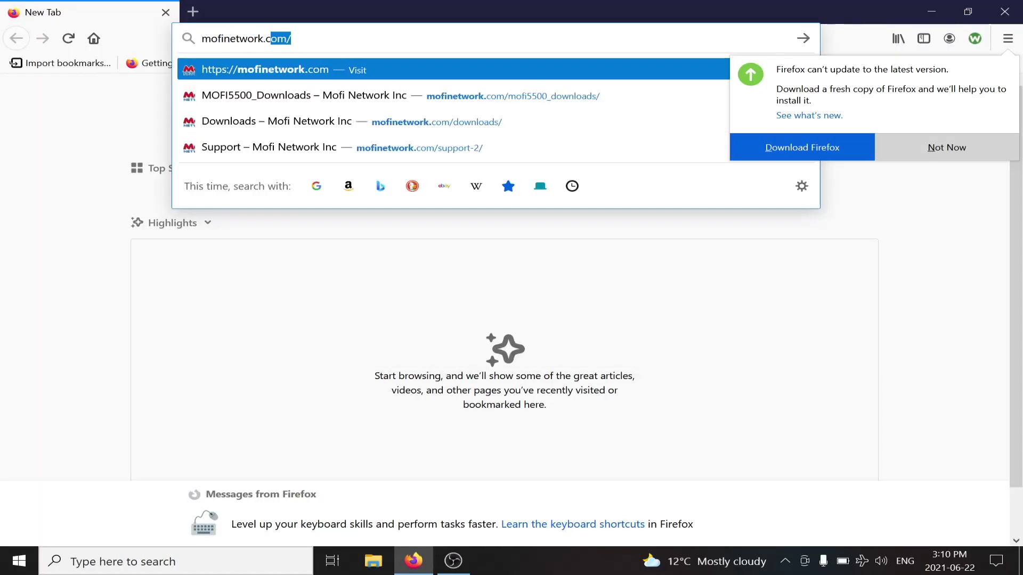
pyautogui.press('Return')
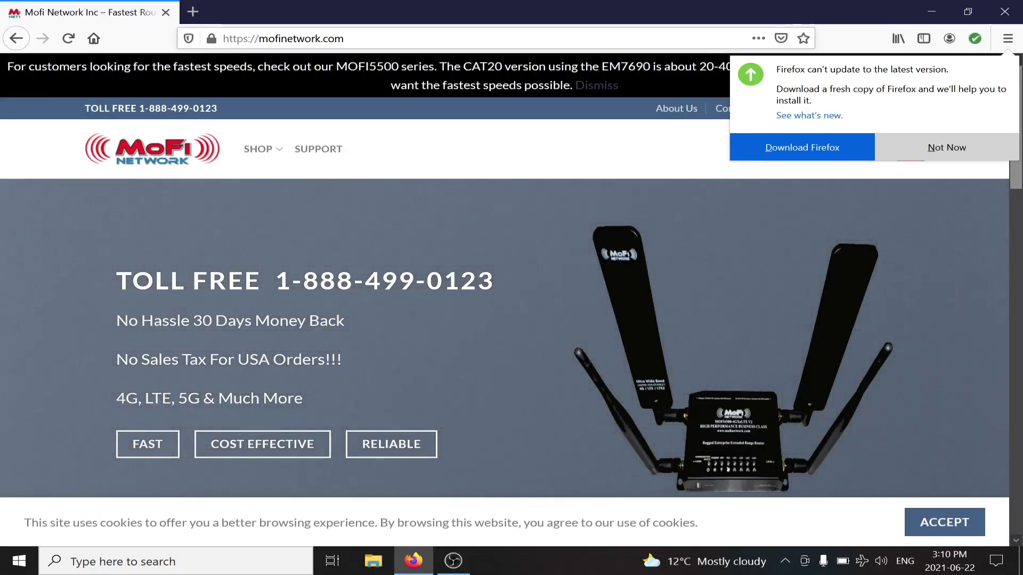
pyautogui.click(320, 153)
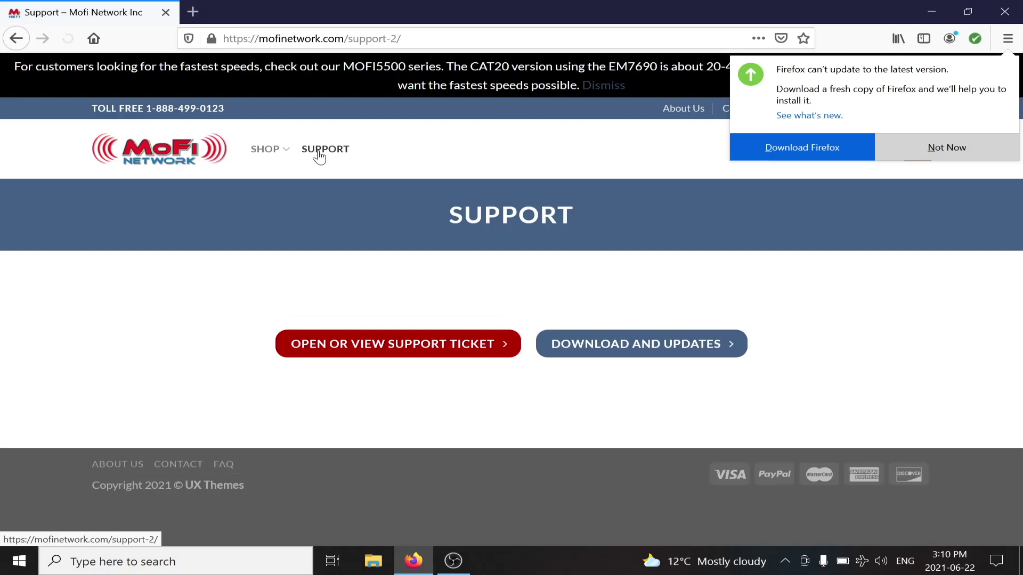
pyautogui.click(640, 352)
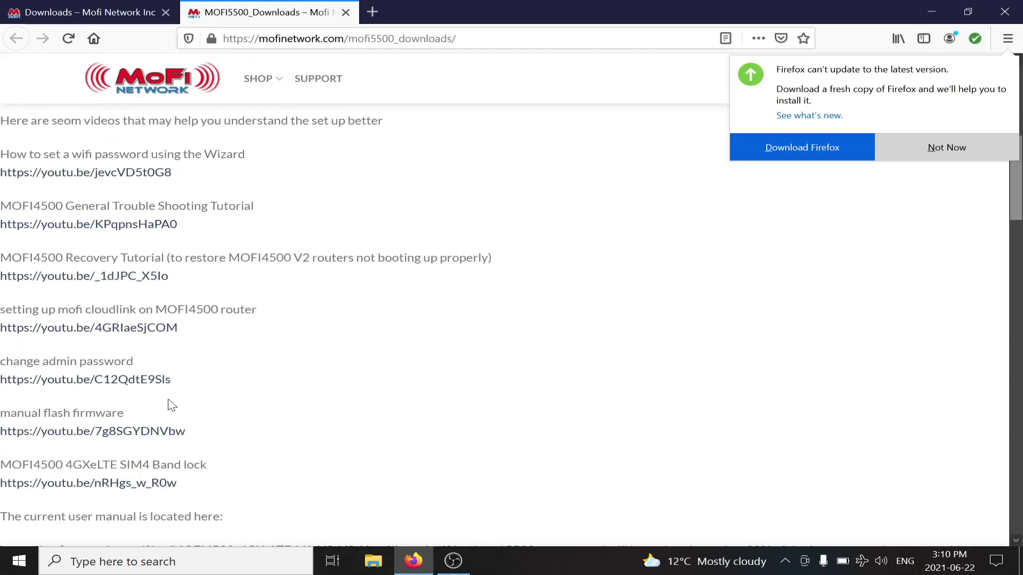
pyautogui.scroll(-6, 172, 405)
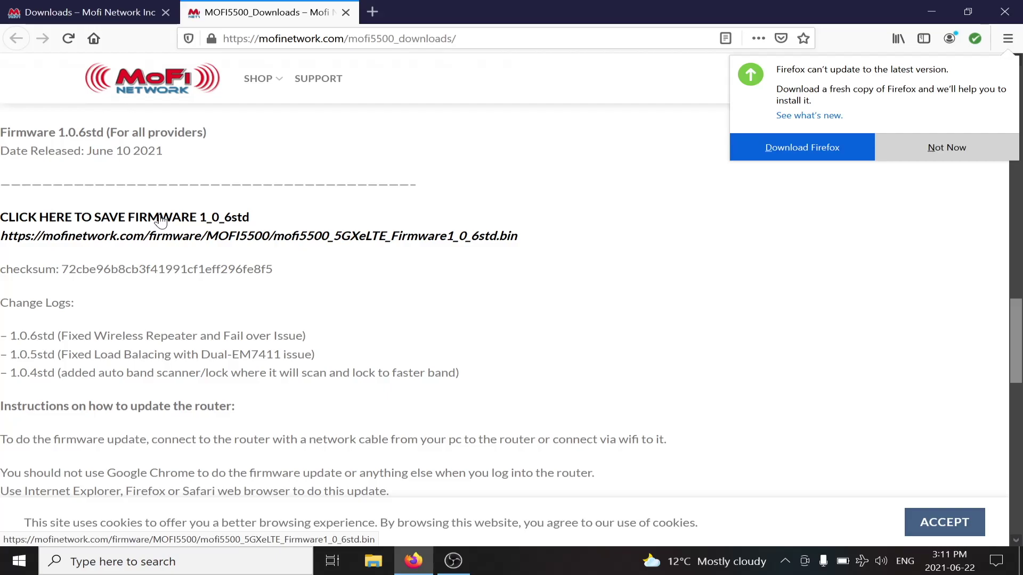
pyautogui.click(120, 225)
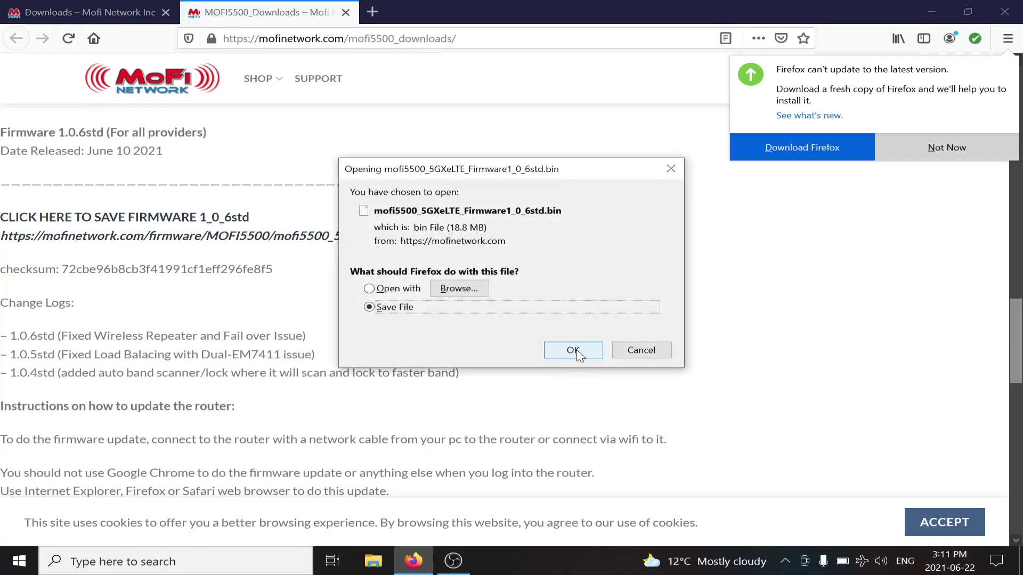
pyautogui.click(573, 352)
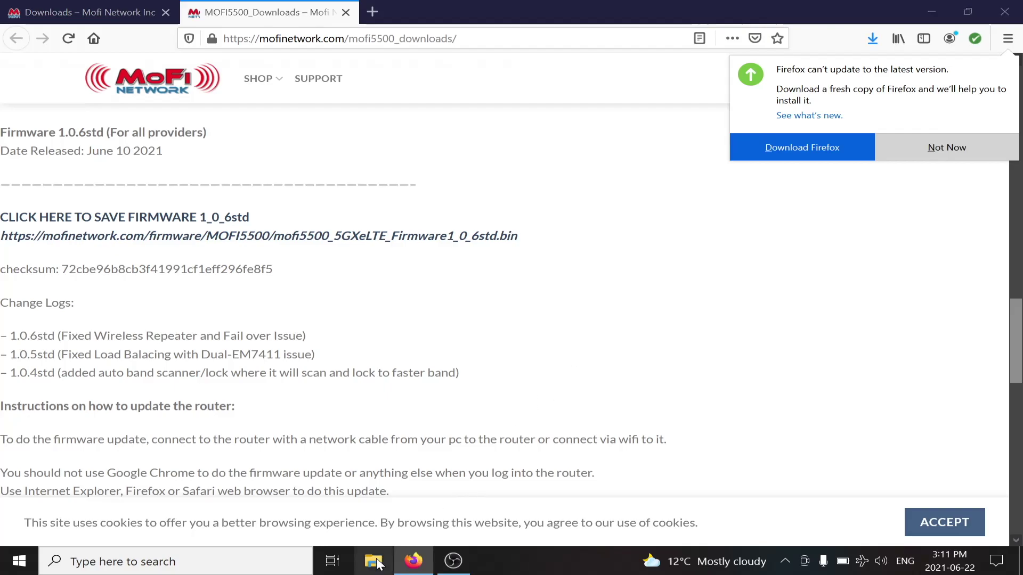
# Confirm the firmware .bin file is in the Downloads folder in File Explorer
pyautogui.press('super+e')
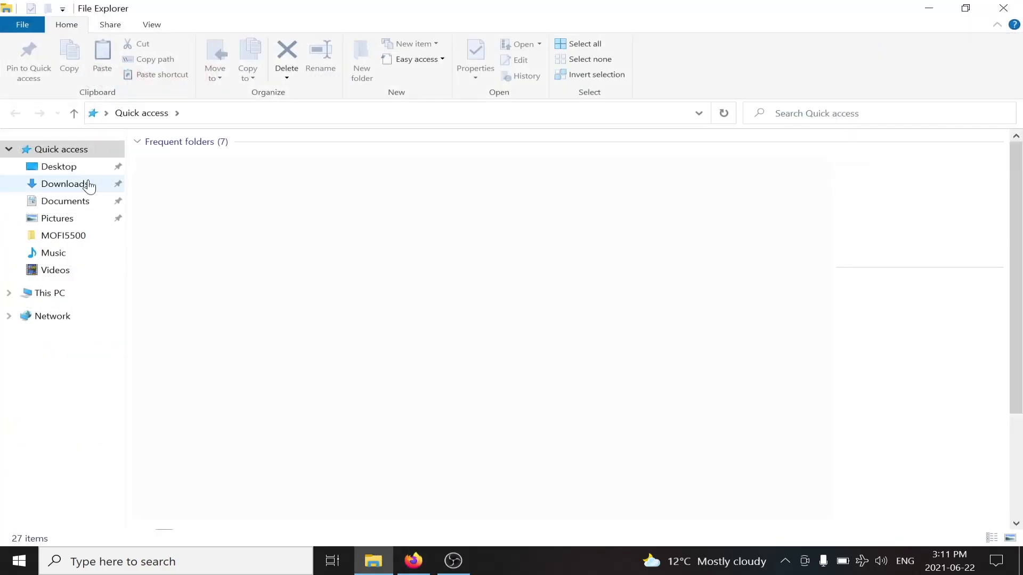
pyautogui.click(85, 184)
pyautogui.click(245, 179)
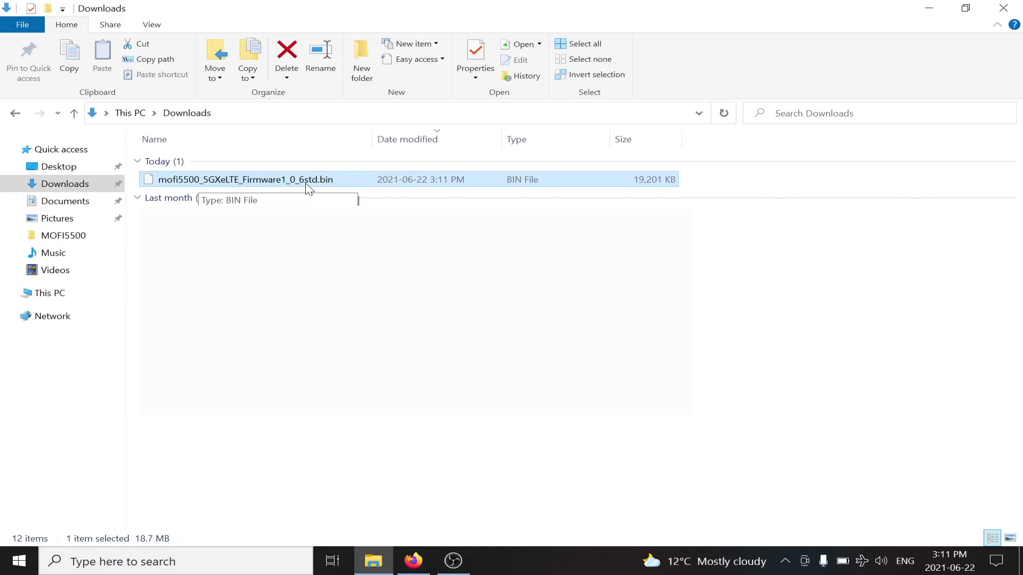
# Close Firefox along with both of its open tabs
pyautogui.hotkey('alt', 'Tab')
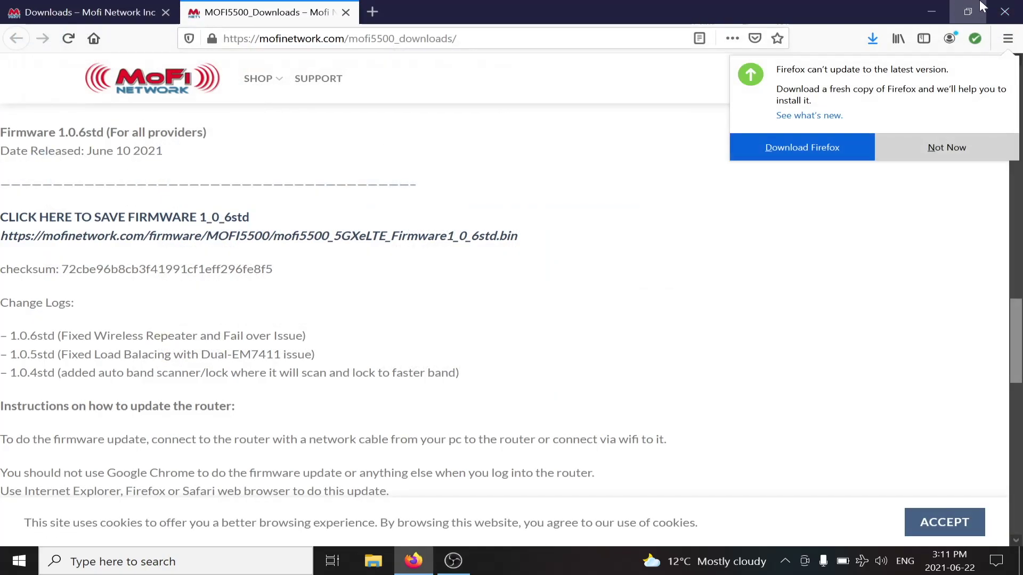
pyautogui.click(1004, 12)
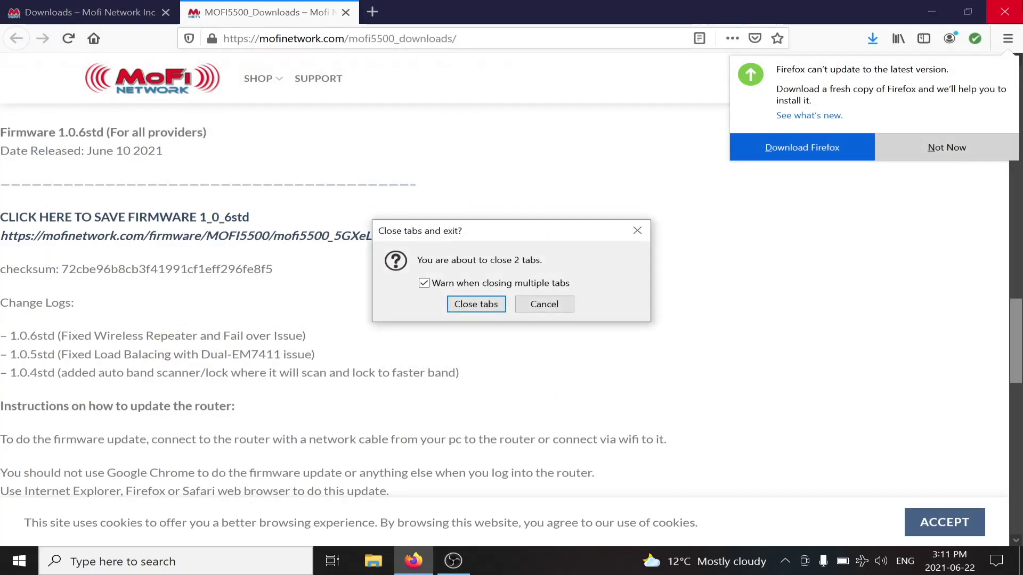
pyautogui.press('Return')
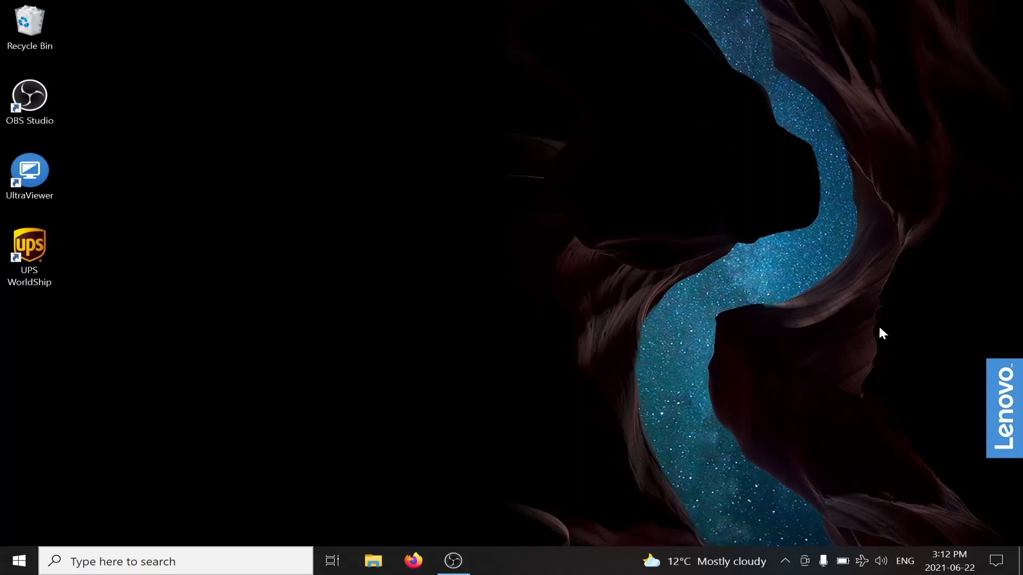
# Switch the Wi-Fi connection from mofimain to the open MofiRecovery-784C network
pyautogui.click(862, 561)
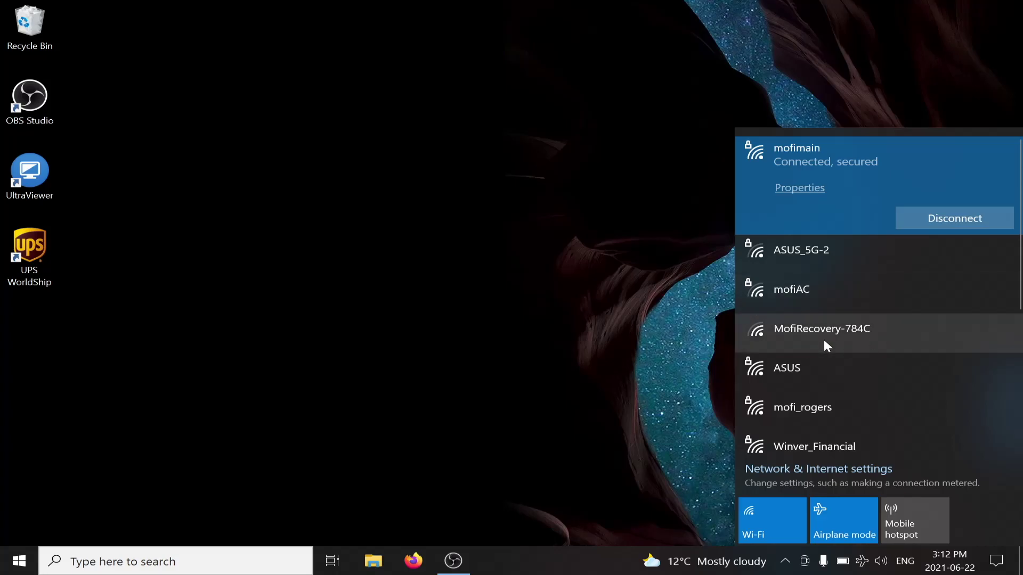
pyautogui.click(687, 324)
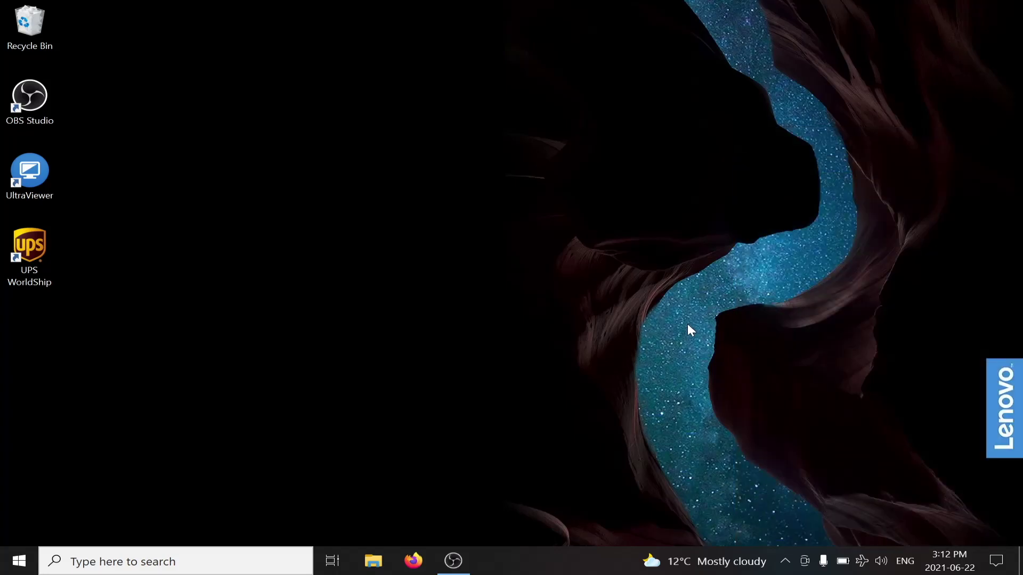
pyautogui.click(862, 560)
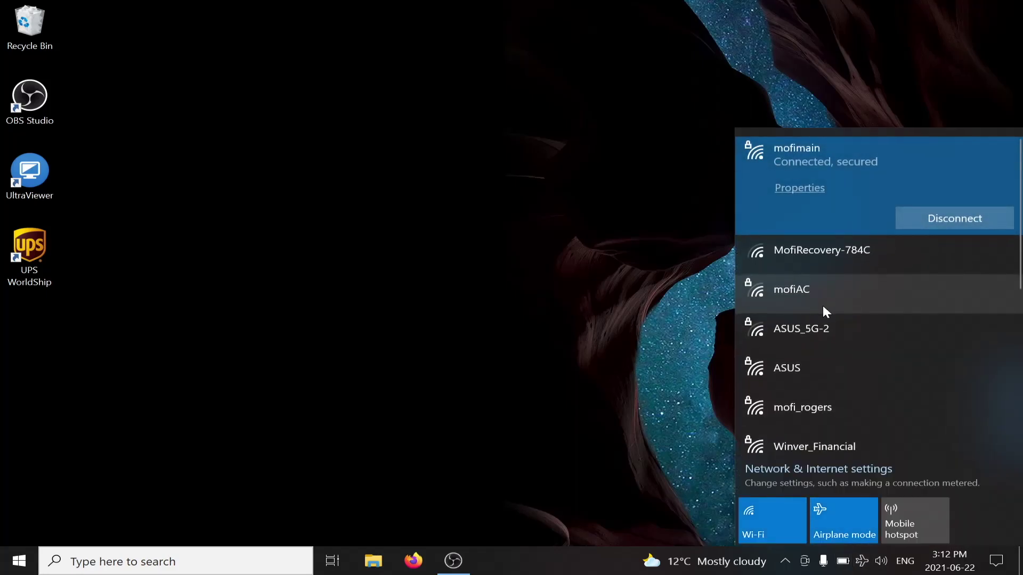
pyautogui.click(829, 248)
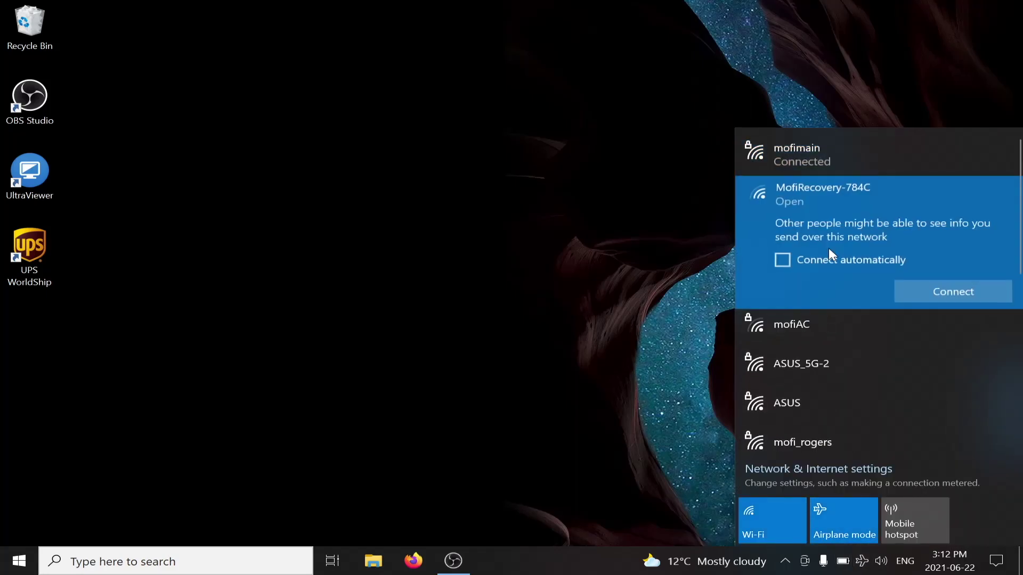
pyautogui.click(918, 289)
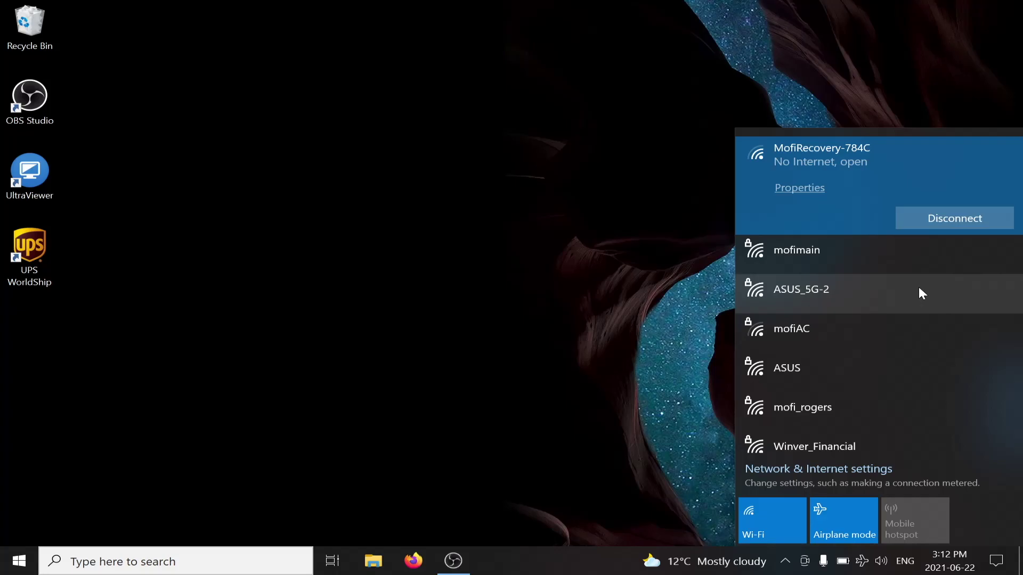
# Load the MOFI Network Recovery flash page at 192.168.10.1 in Firefox
pyautogui.click(635, 246)
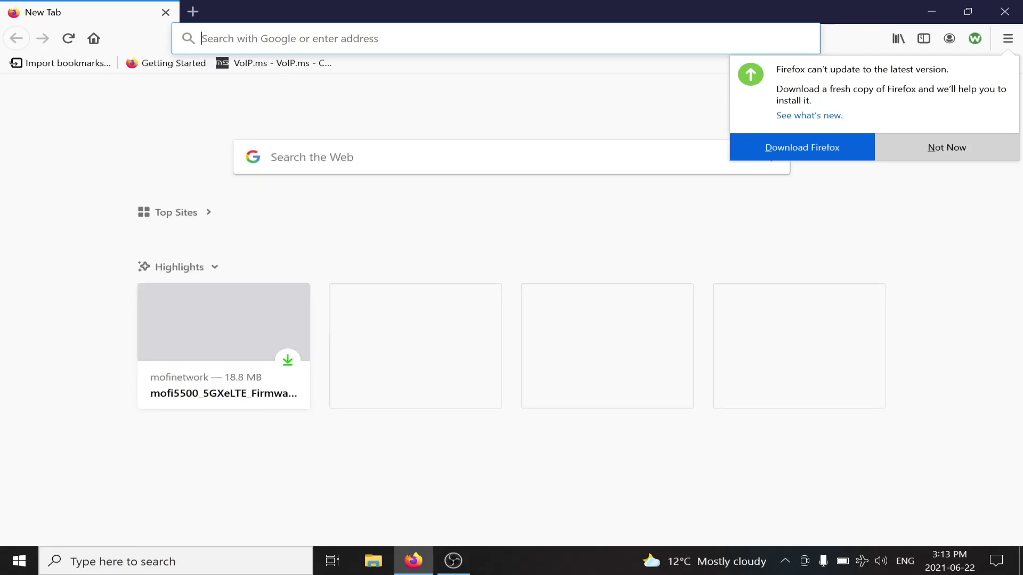
pyautogui.write('1')
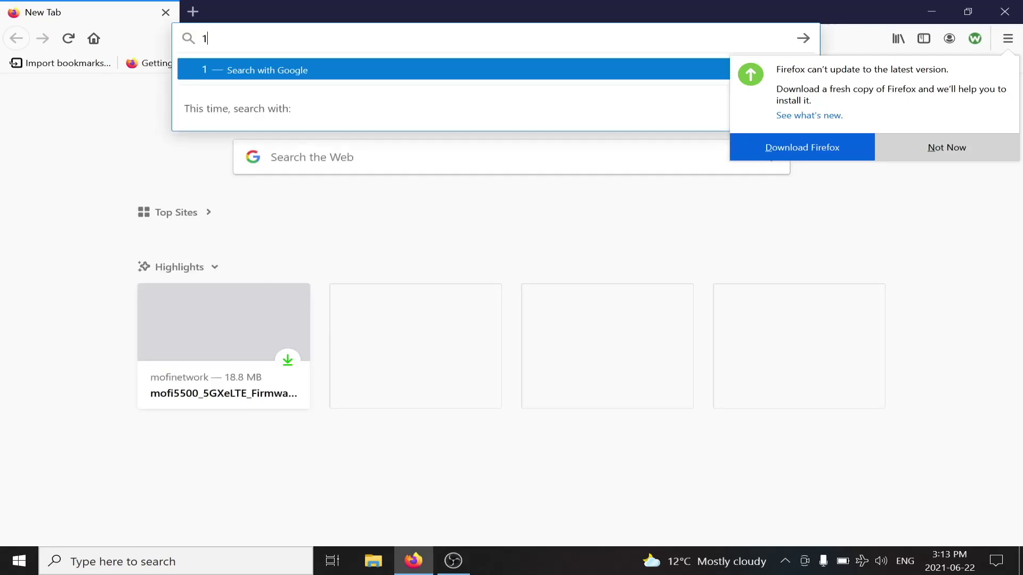
pyautogui.write('92.1')
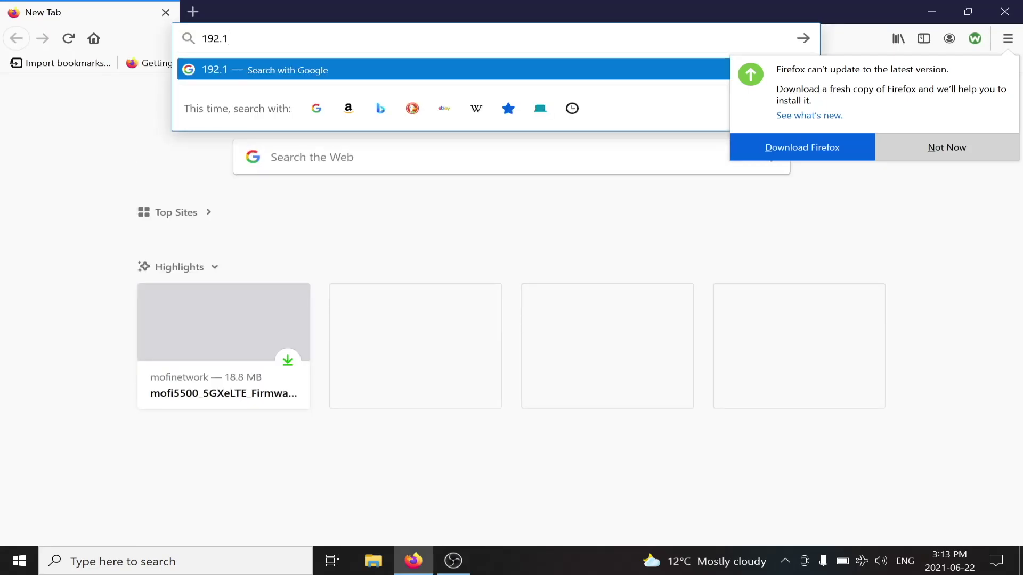
pyautogui.write('68.10.1')
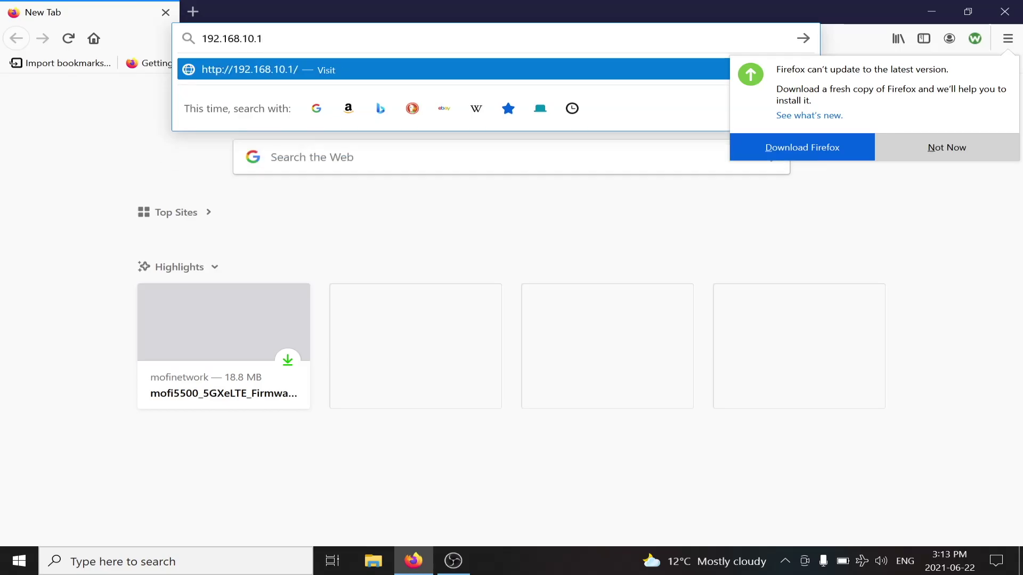
pyautogui.press('Return')
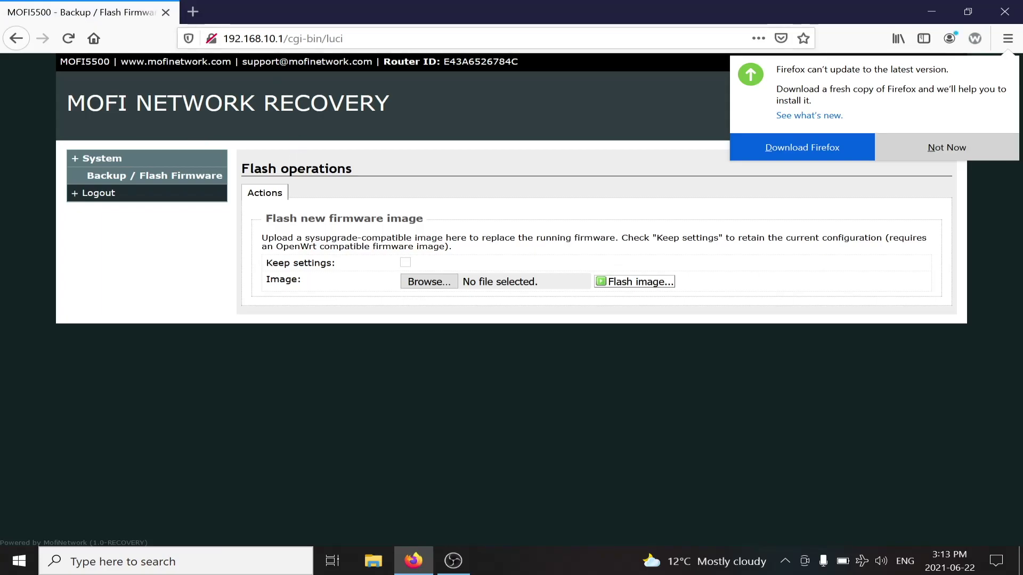
pyautogui.moveTo(86, 103); pyautogui.dragTo(359, 103)
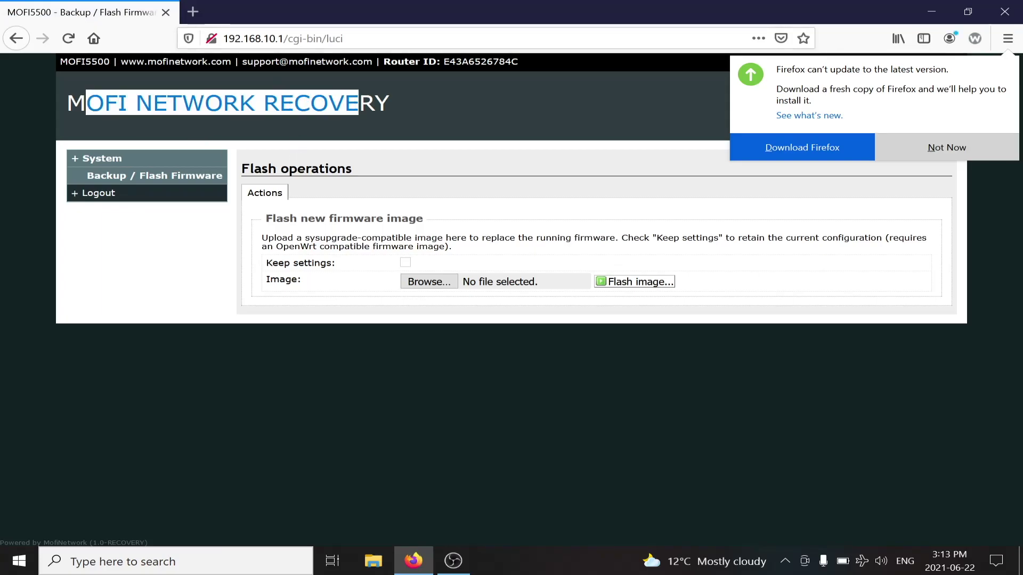
pyautogui.click(373, 133)
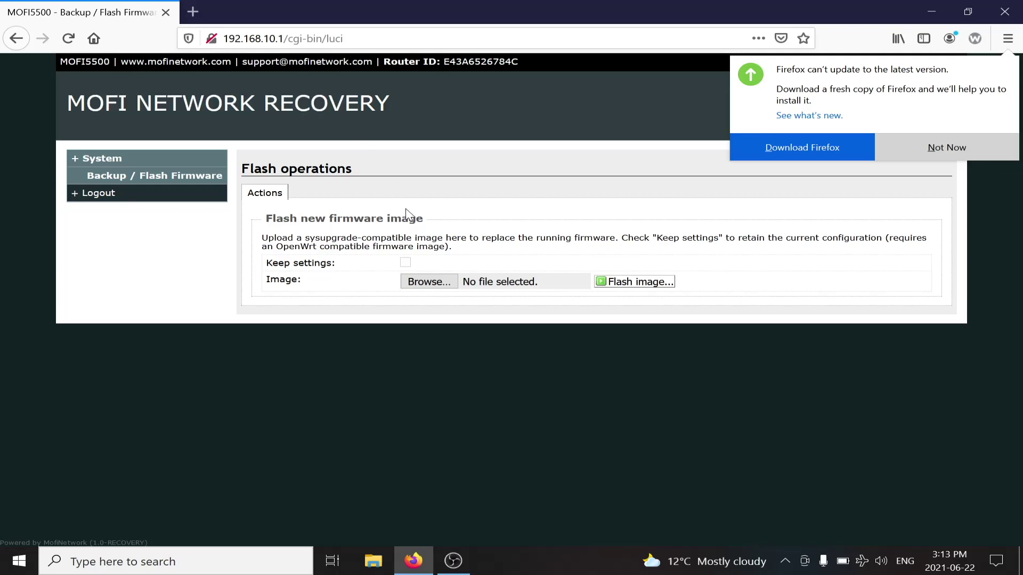
# Choose mofi5500_5GXeLTE_Firmware1_0_6std.bin from Downloads and upload it for flashing
pyautogui.click(429, 281)
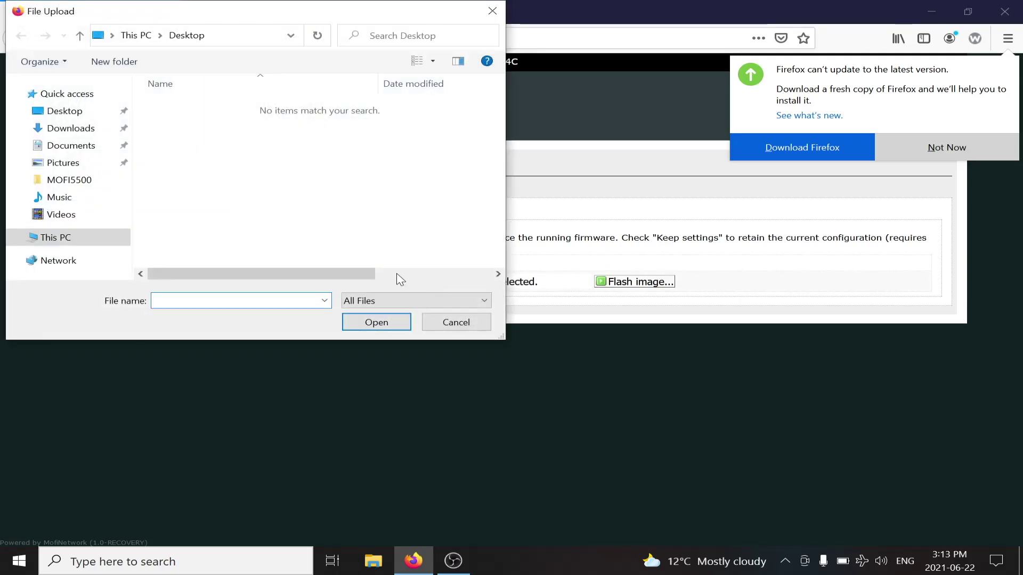
pyautogui.click(68, 128)
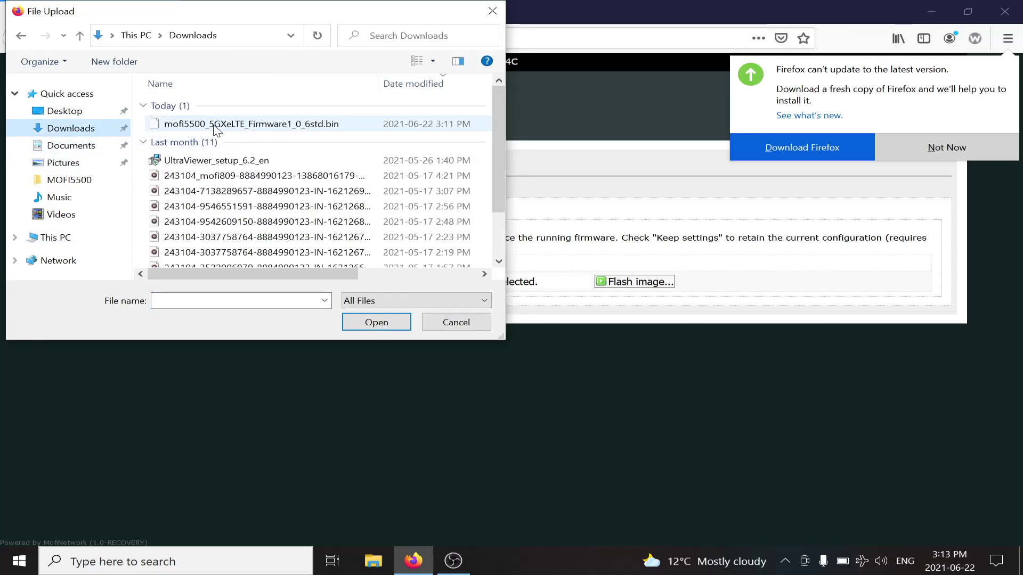
pyautogui.click(215, 126)
pyautogui.doubleClick(216, 127)
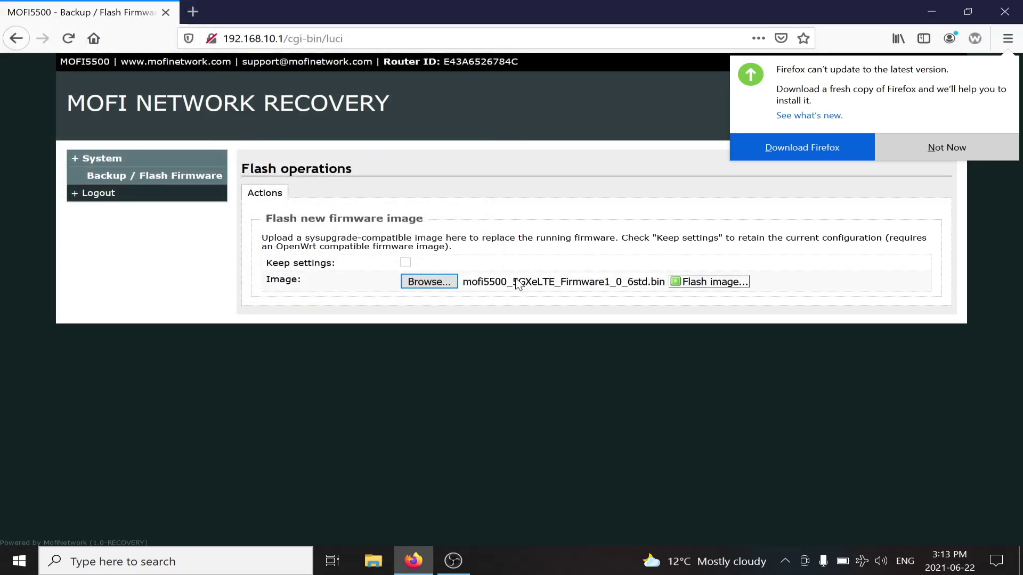
pyautogui.click(706, 286)
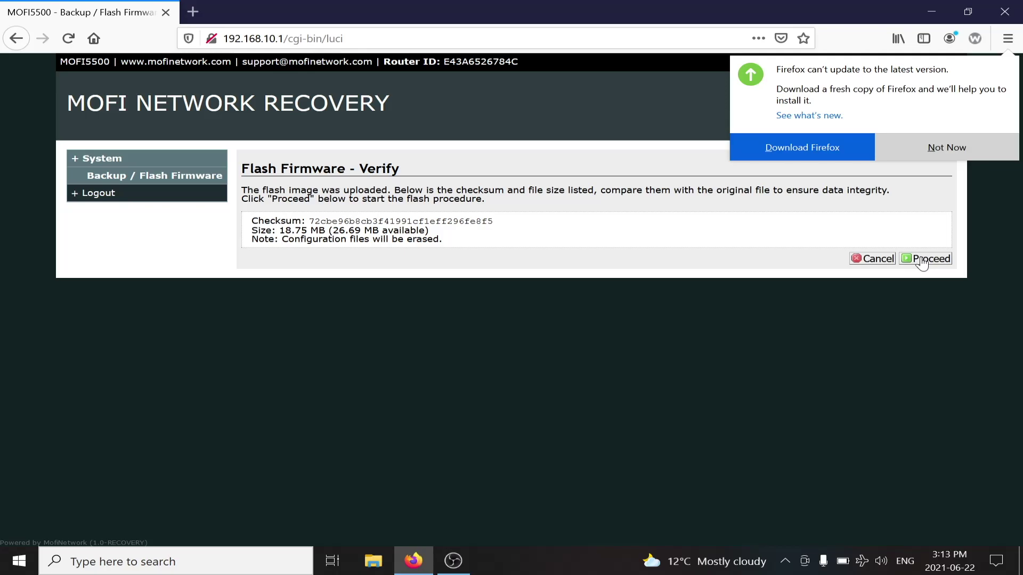
# Proceed from the verify page to start flashing the 1.0.6std firmware
pyautogui.click(921, 259)
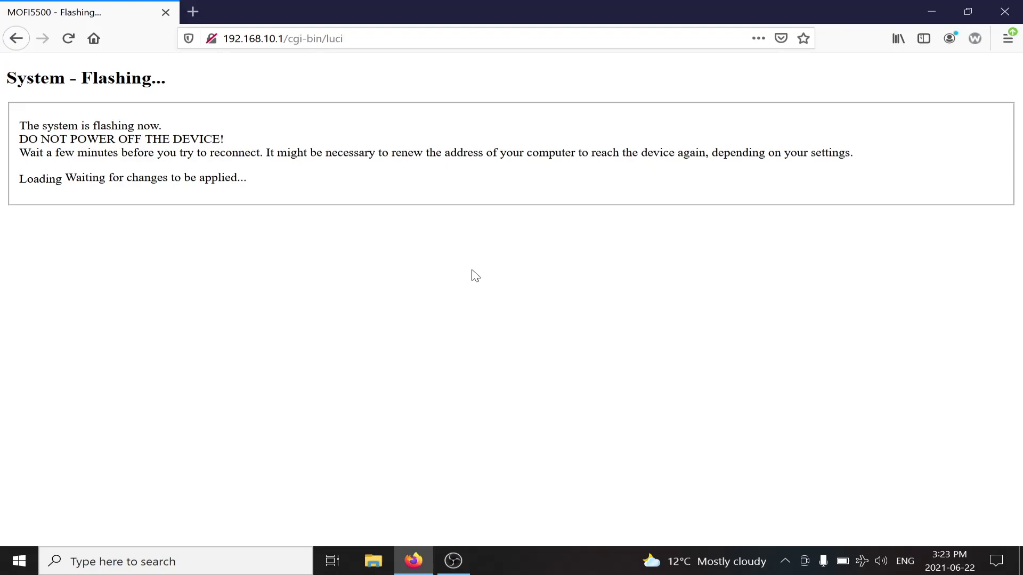
# Reload the router page and connect the laptop to the open MofiNetwork-784C Wi-Fi
pyautogui.click(367, 38)
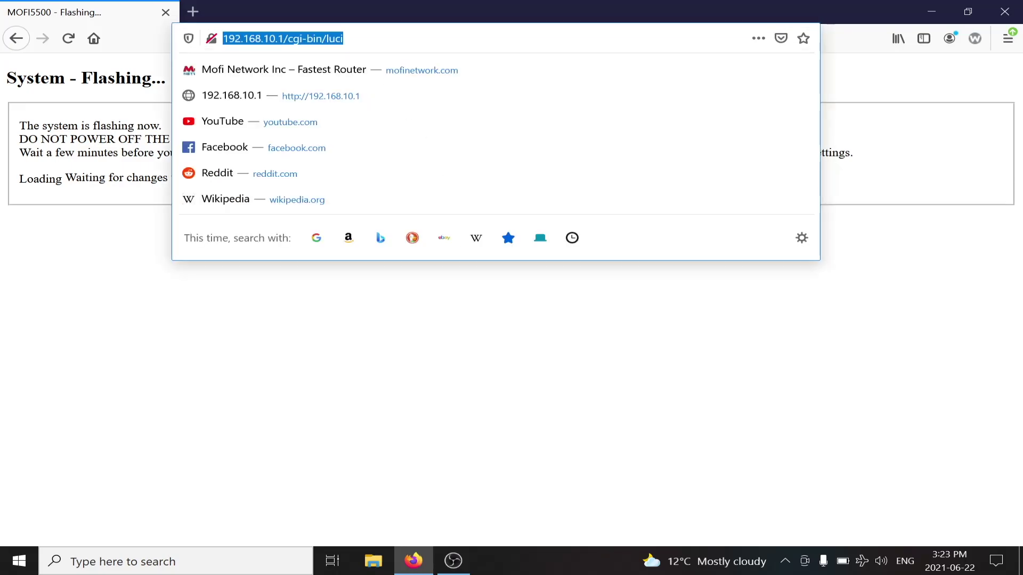
pyautogui.press('Return')
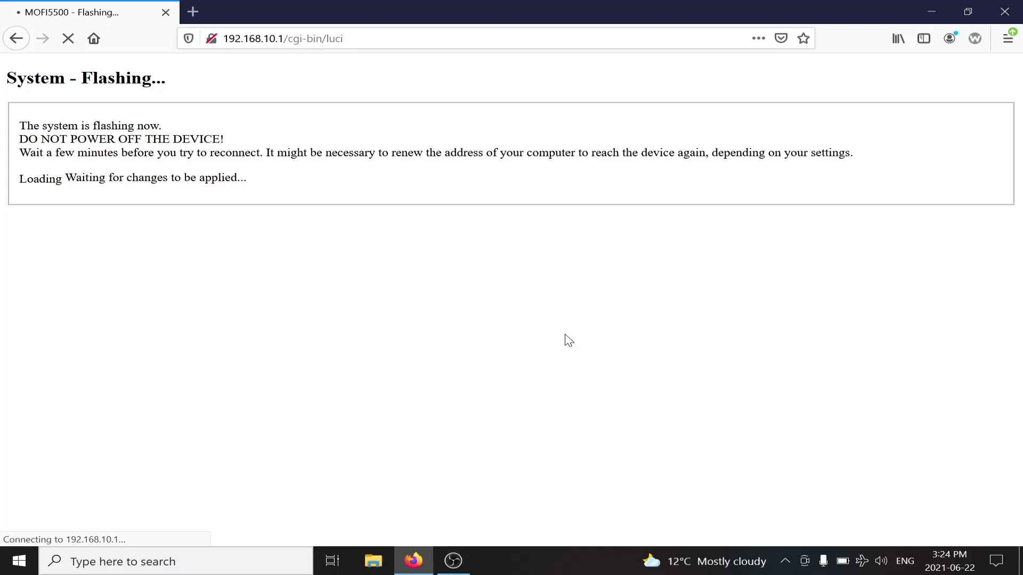
pyautogui.click(861, 561)
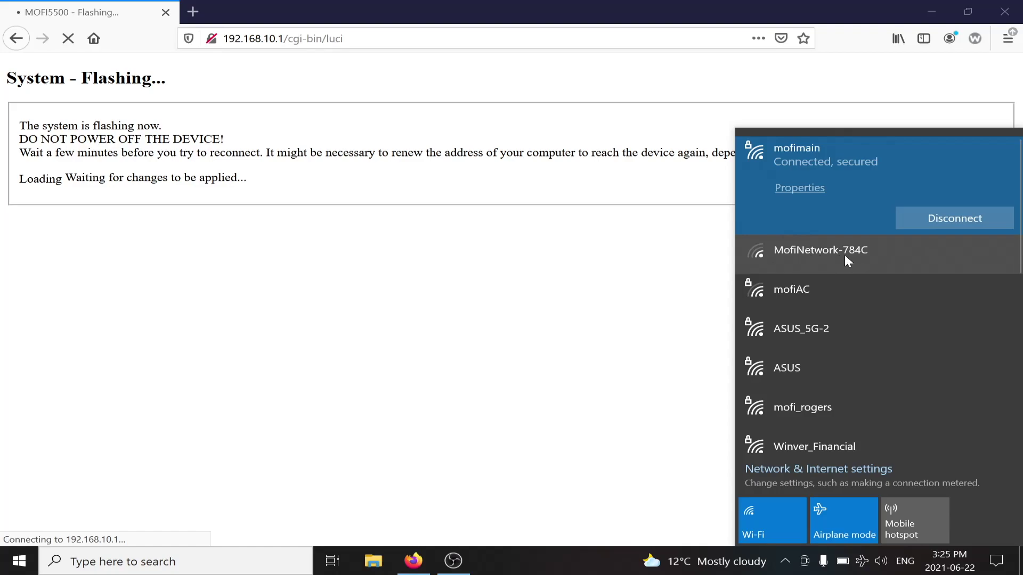
pyautogui.click(854, 256)
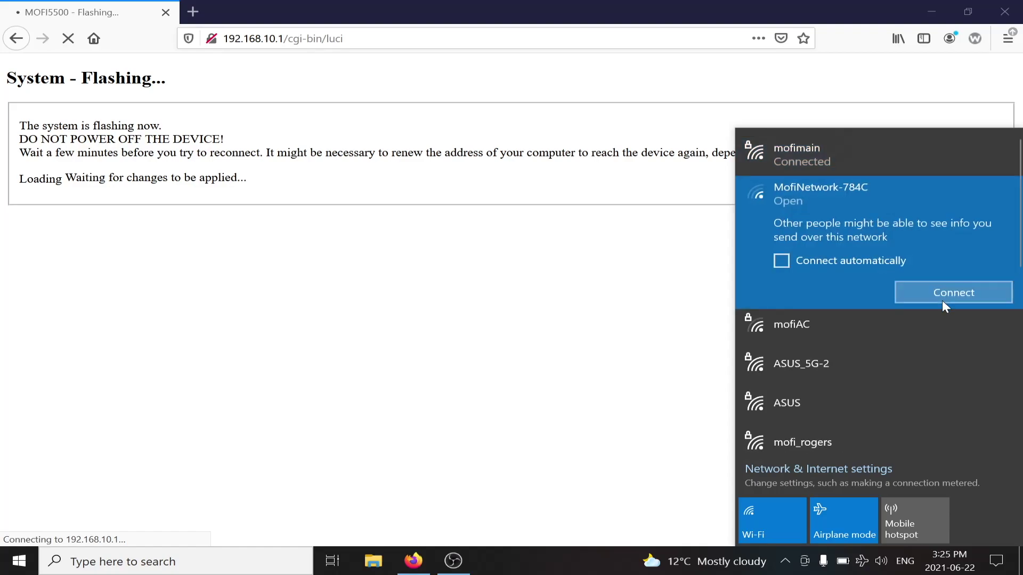
pyautogui.click(925, 293)
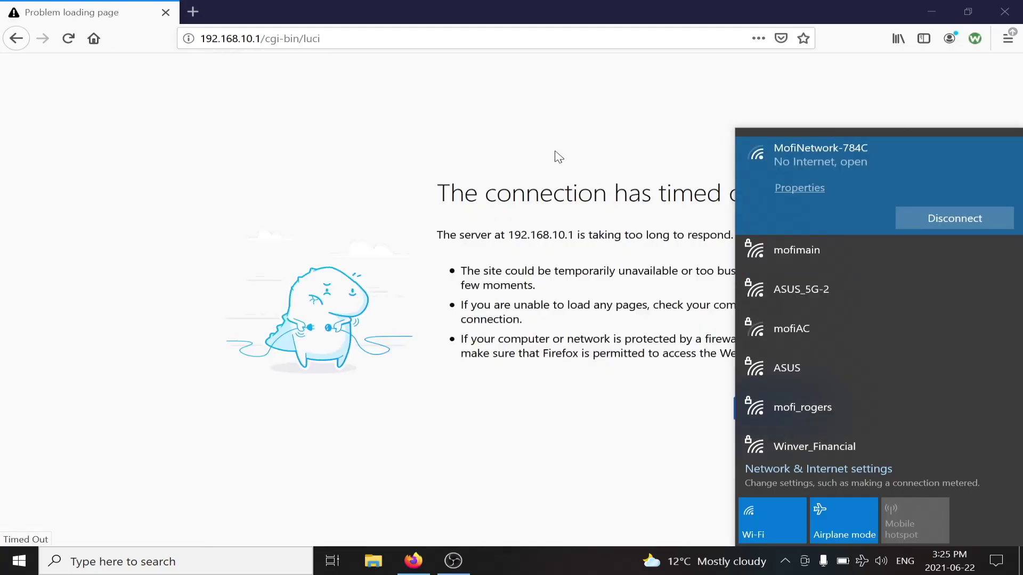
# Log in at 192.168.10.1 with the root password and switch to the Advanced overview
pyautogui.click(465, 120)
pyautogui.hotkey('ctrl', 'l')
pyautogui.press('Return')
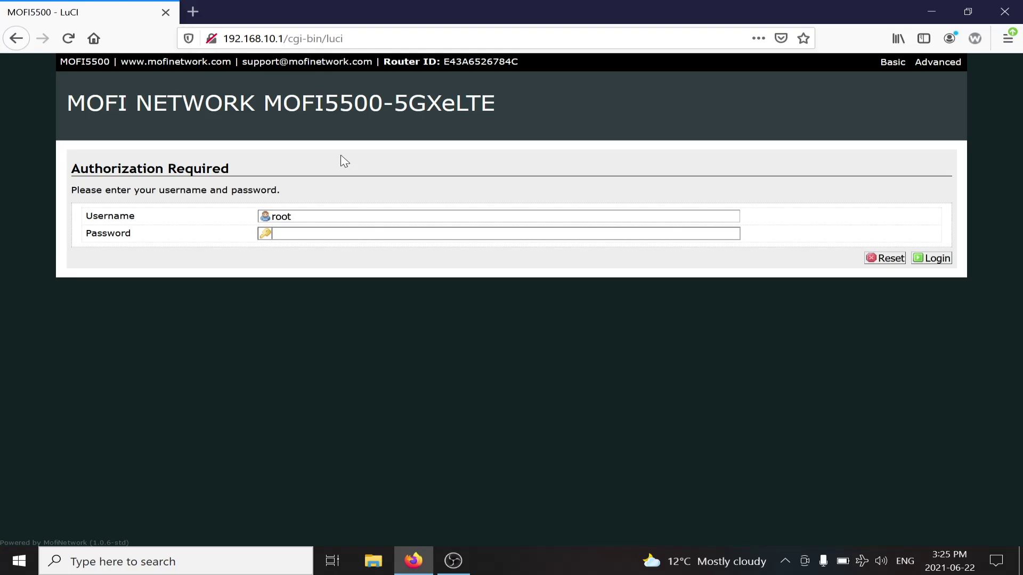
pyautogui.write('admin')
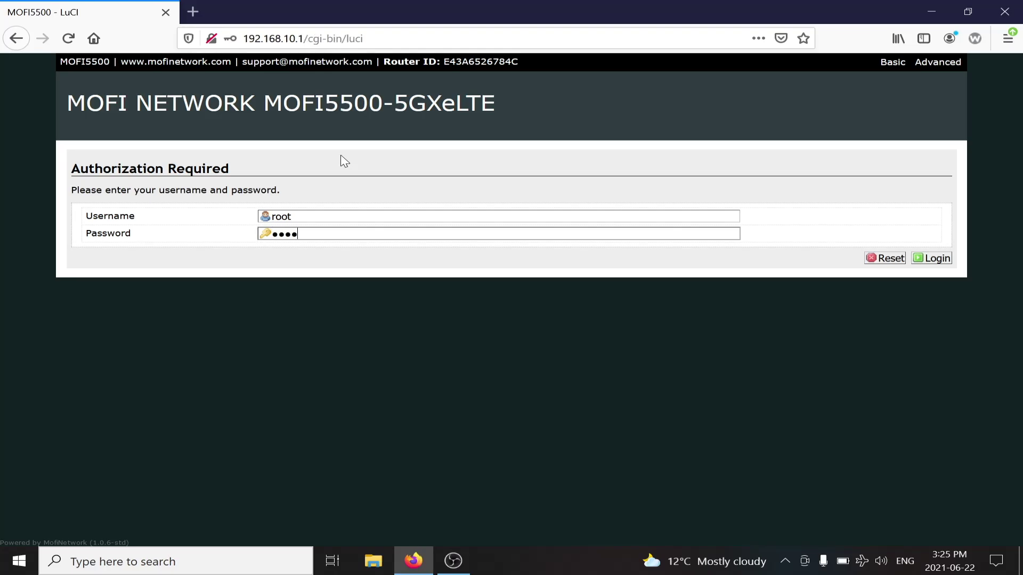
pyautogui.press('Return')
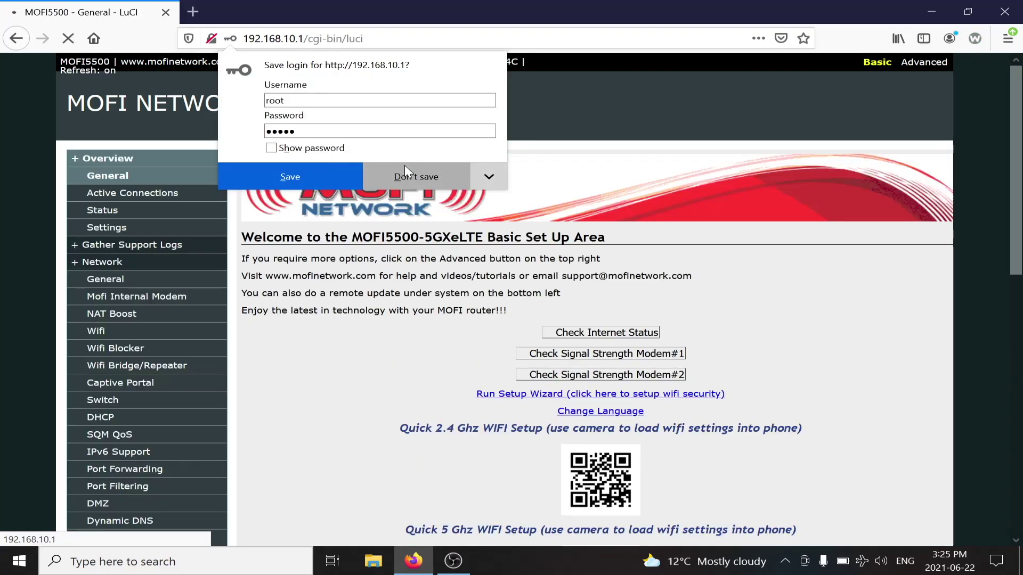
pyautogui.click(921, 63)
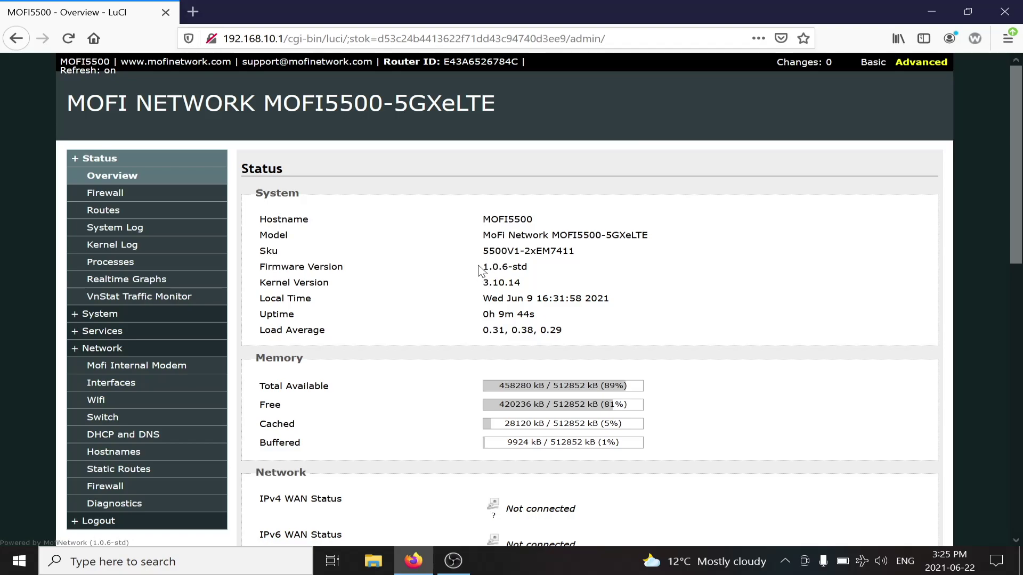
# Check the firmware version value 1.0.6-std on the Advanced status overview
pyautogui.moveTo(482, 266); pyautogui.dragTo(527, 266)
pyautogui.click(537, 271)
pyautogui.scroll(-5, 410, 316)
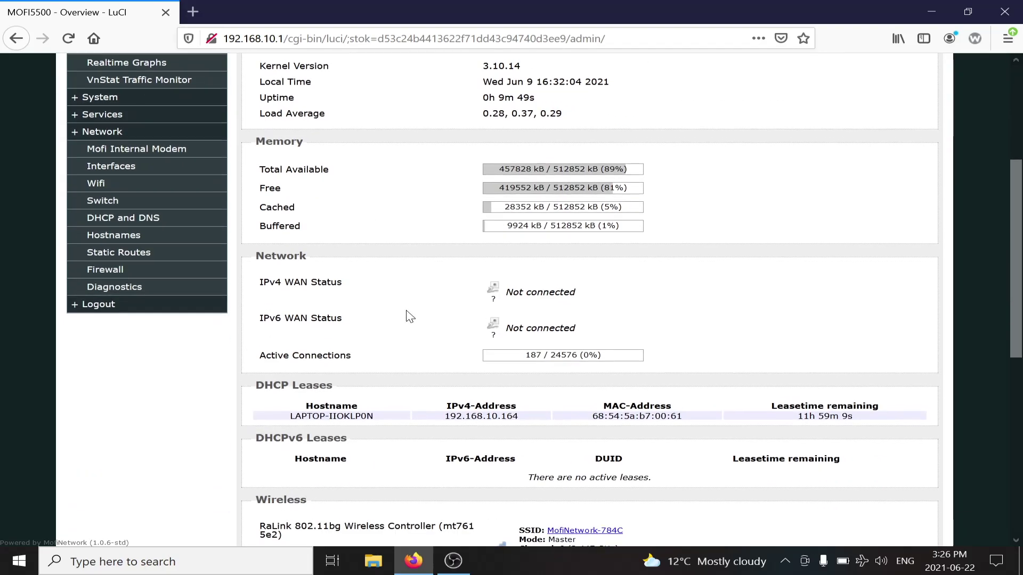
pyautogui.scroll(5, 213, 282)
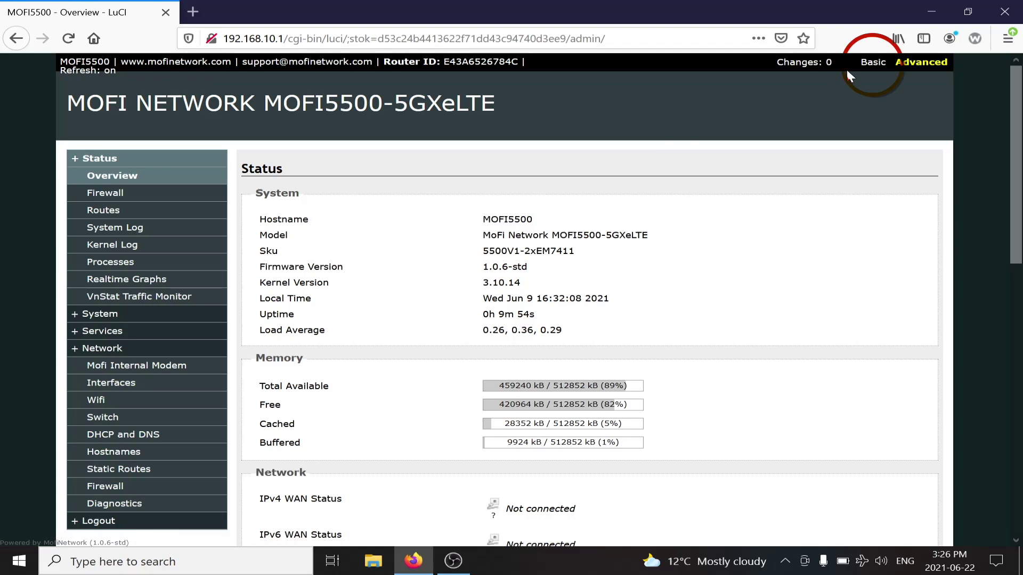
# Return to Basic mode and open System's Factory Default reset page
pyautogui.click(863, 67)
pyautogui.scroll(-5, 452, 251)
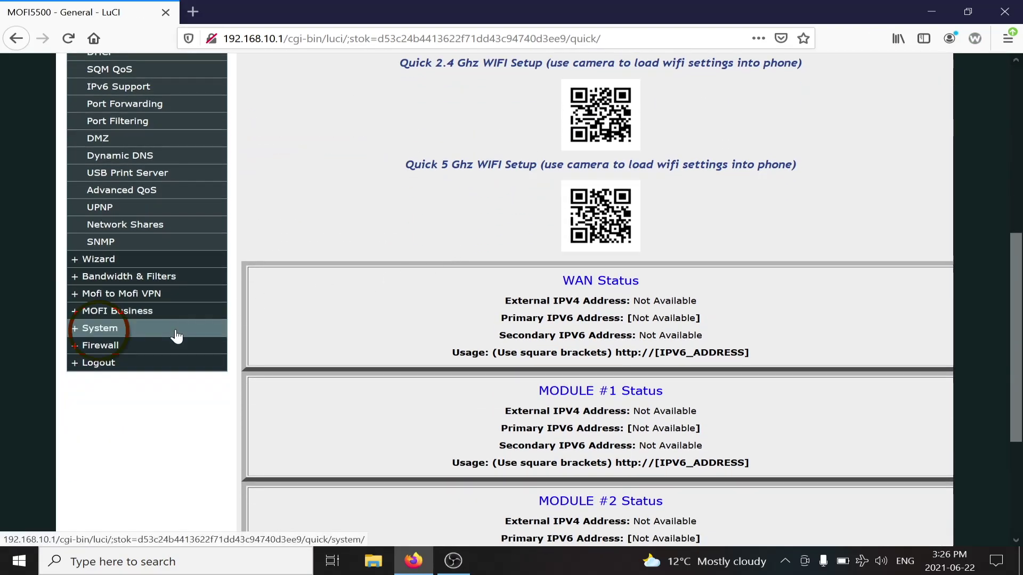
pyautogui.click(176, 336)
pyautogui.scroll(-5, 176, 336)
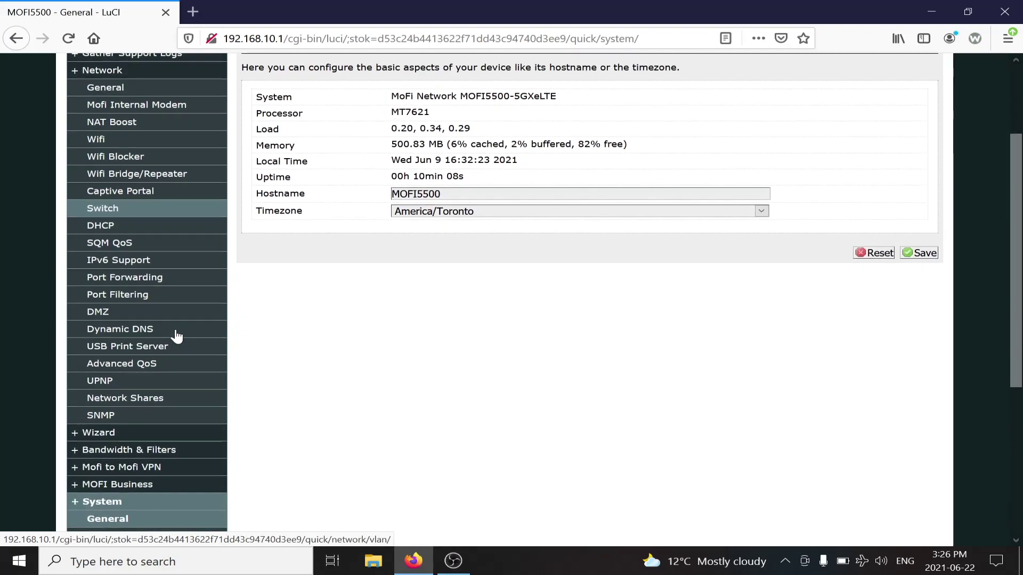
pyautogui.scroll(-2, 176, 335)
pyautogui.click(142, 380)
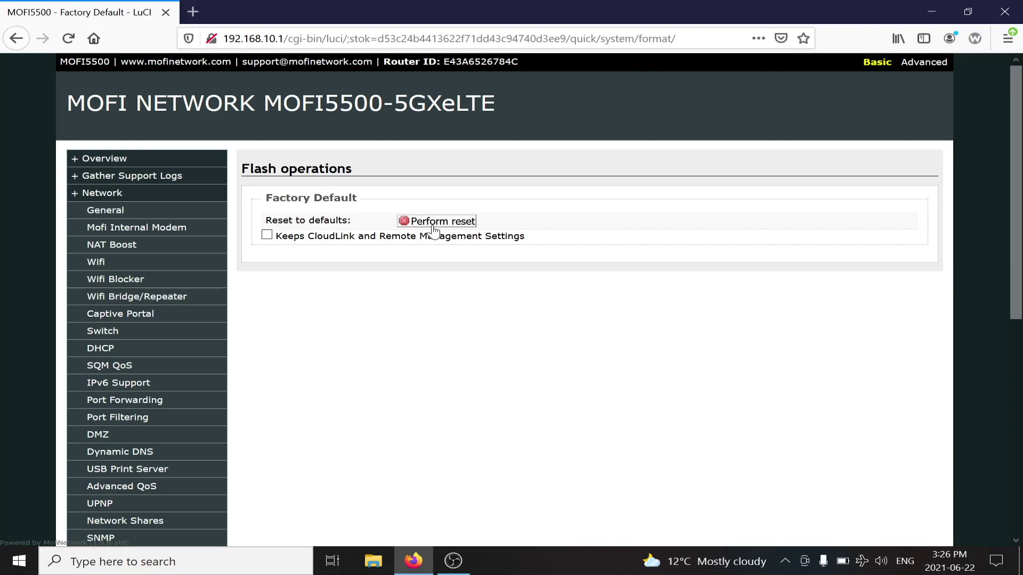
# Perform and confirm the factory reset, letting the router reboot
pyautogui.click(432, 223)
pyautogui.press('Return')
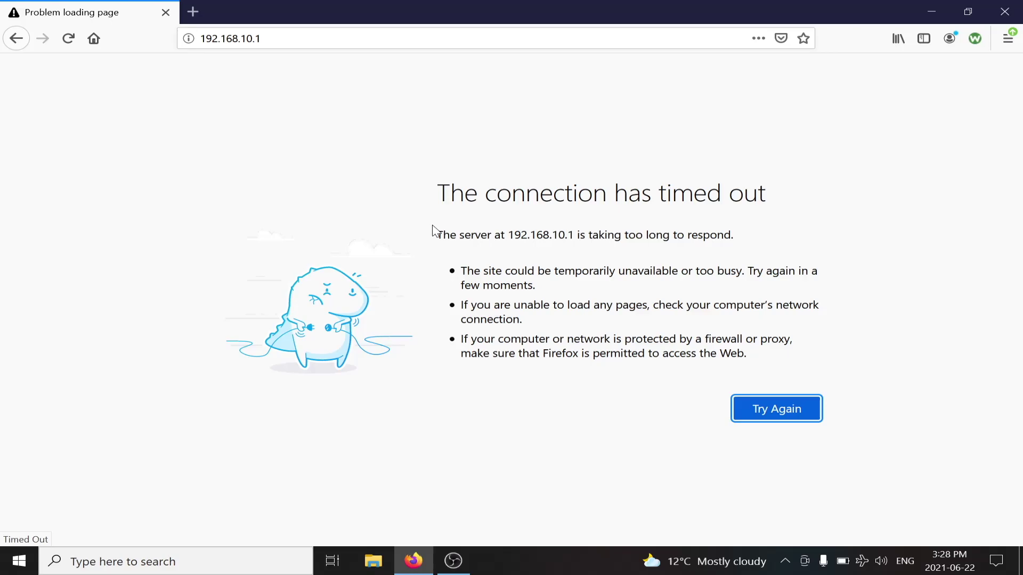
# Reload 192.168.10.1, log in with the router password without saving it, and view the Advanced overview
pyautogui.click(341, 37)
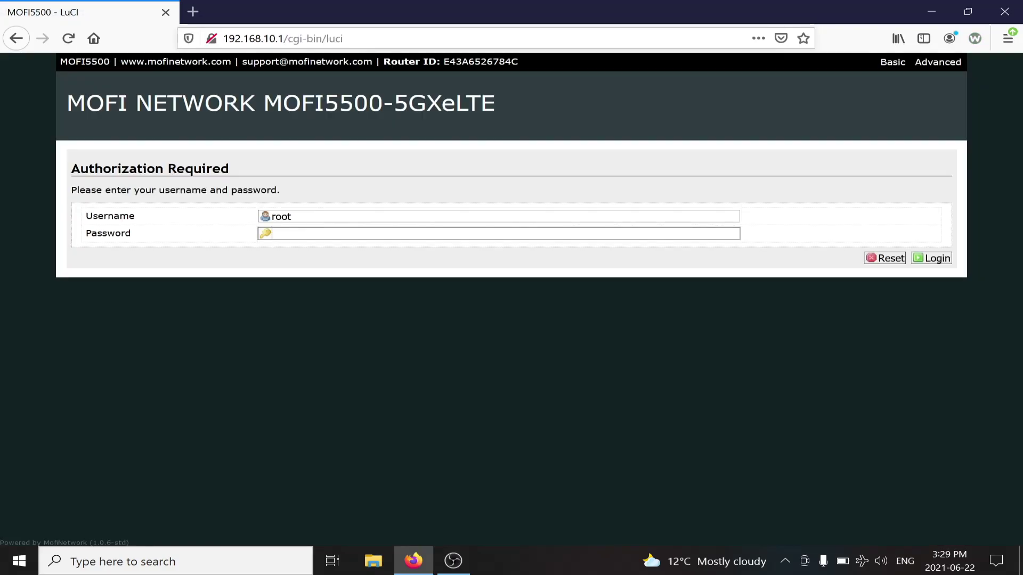
pyautogui.write('ad')
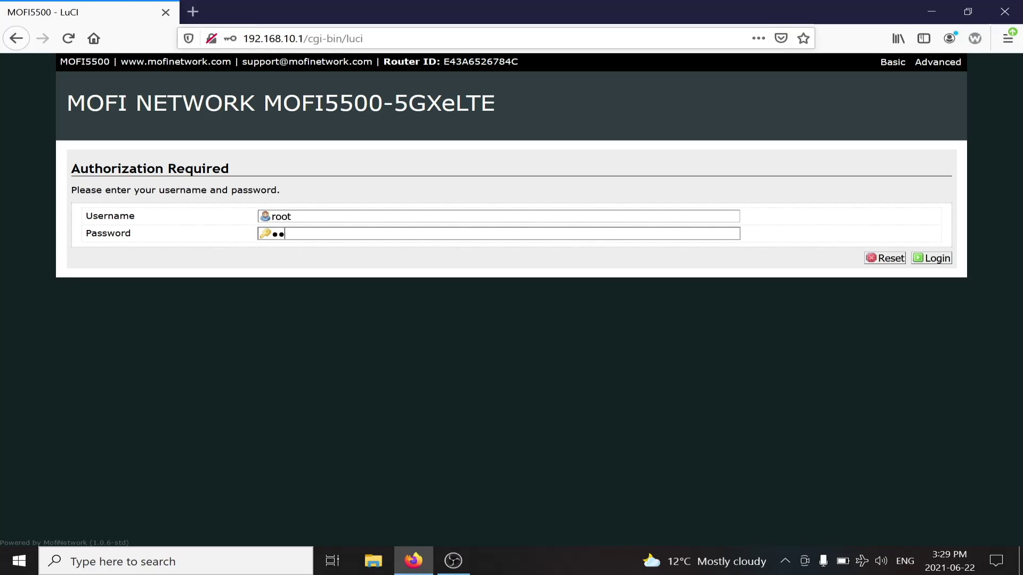
pyautogui.write('min')
pyautogui.press('Return')
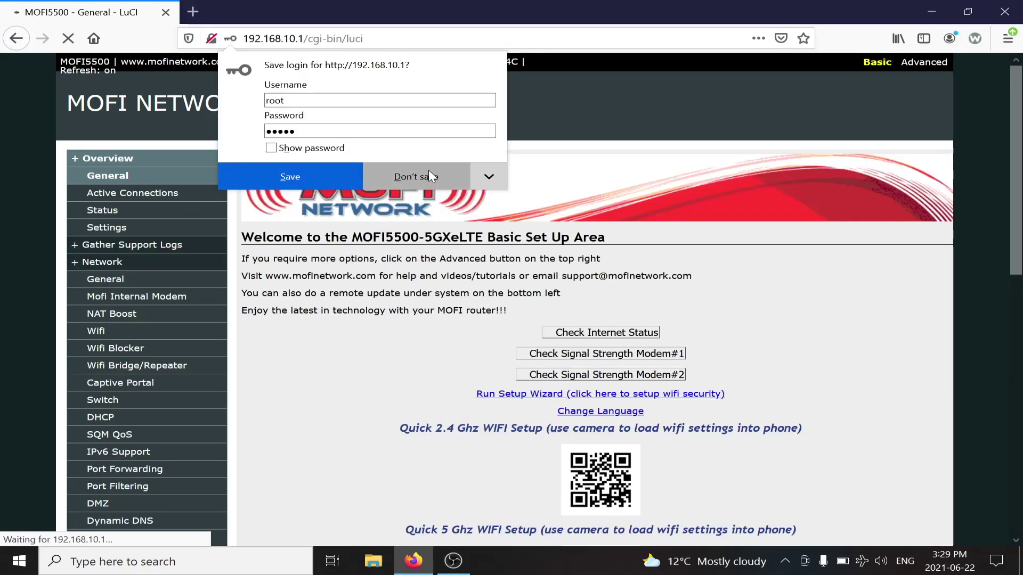
pyautogui.click(427, 175)
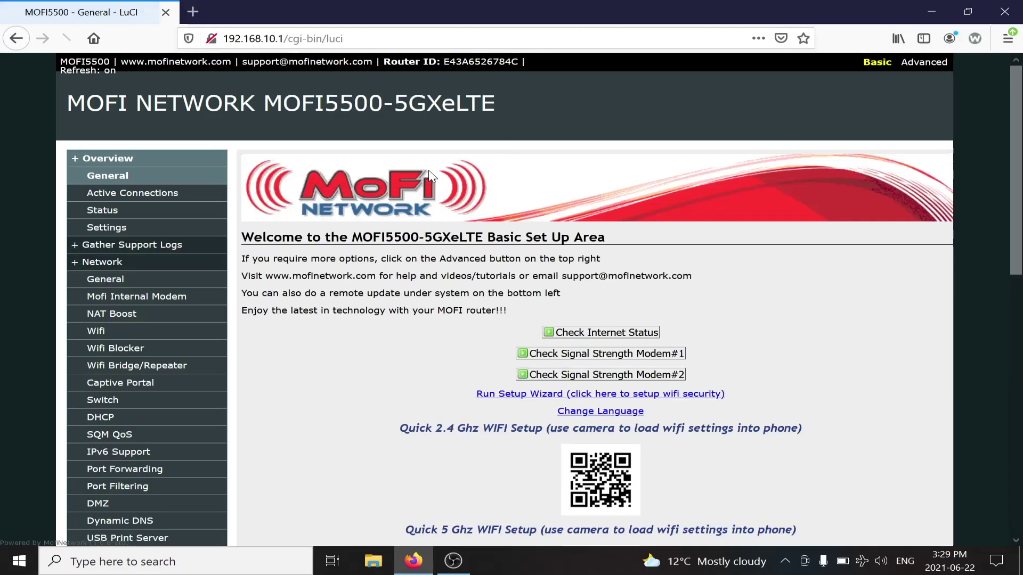
pyautogui.click(927, 71)
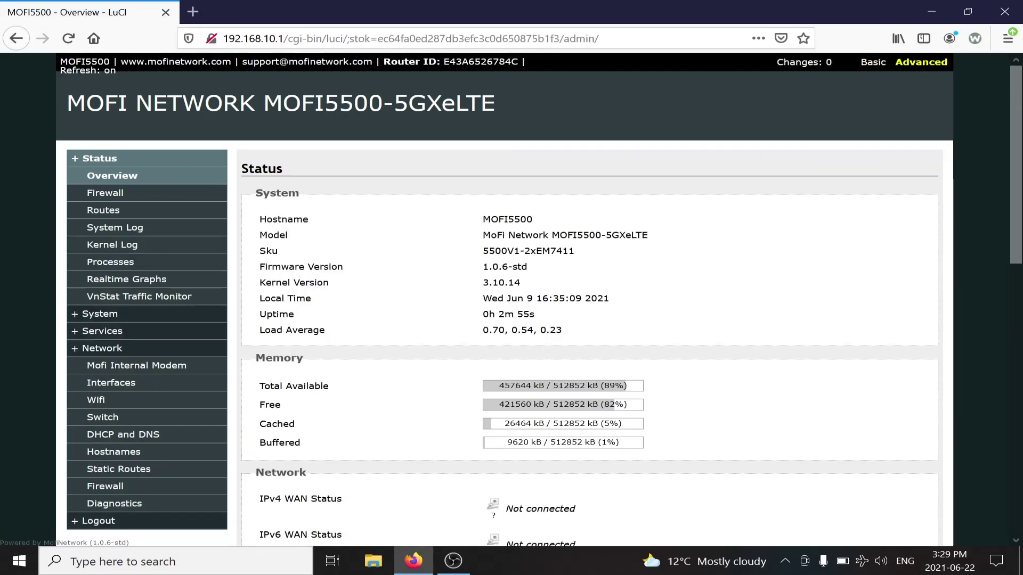
# Check the firmware version reads 1.0.6-std, then switch back to Basic mode
pyautogui.moveTo(478, 267); pyautogui.dragTo(537, 272)
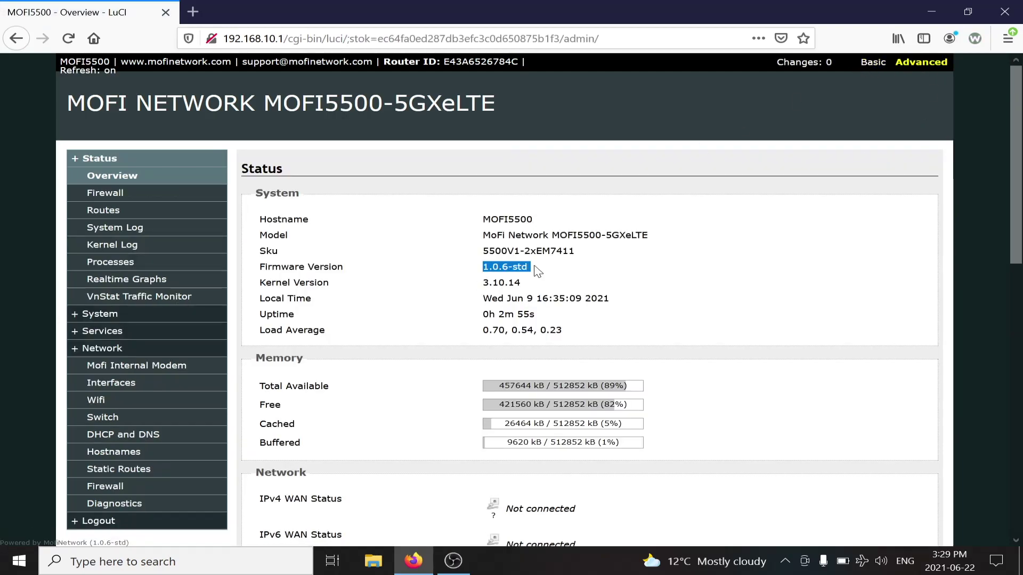
pyautogui.click(537, 271)
pyautogui.click(870, 63)
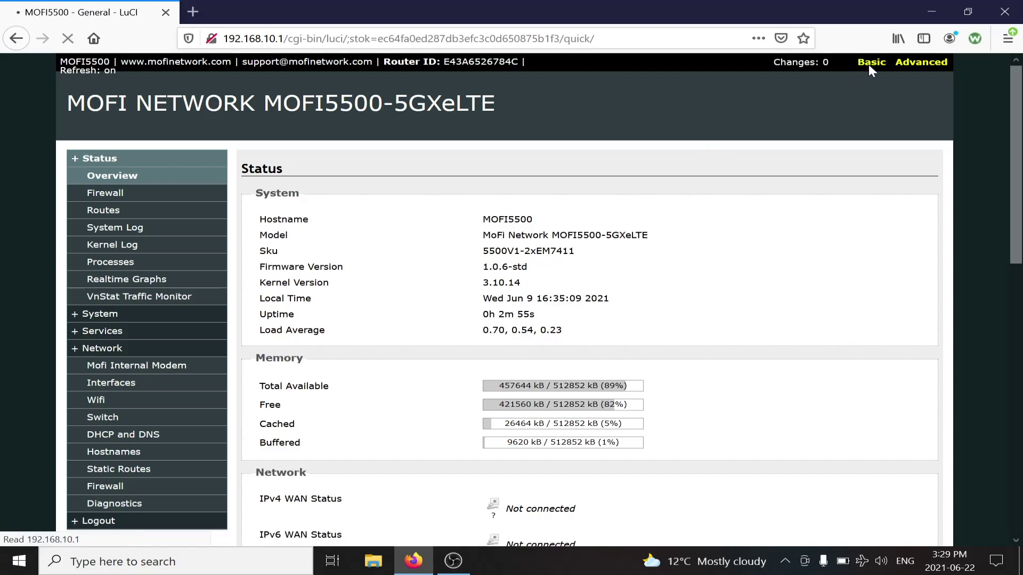